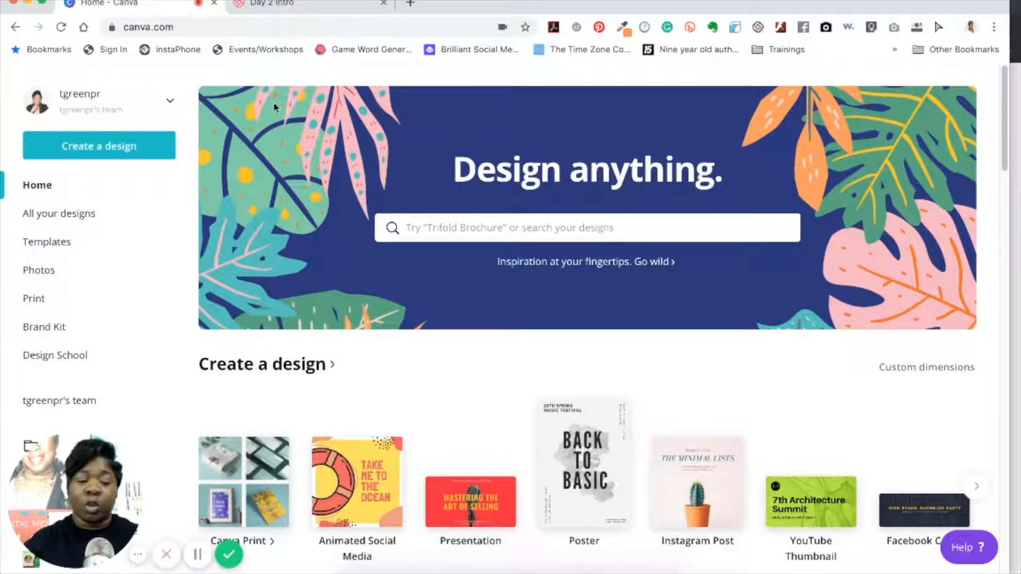
Step: Open the Brand Kit and examine its brand logos, color palettes, brand fonts and uploaded fonts
left_click(52, 333)
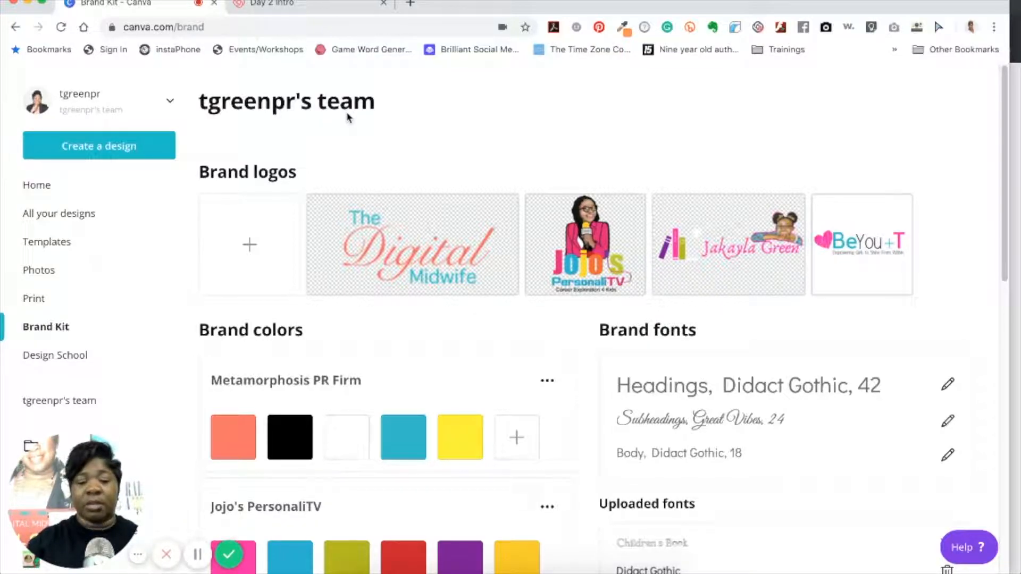
scroll(339, 153, "down", 1)
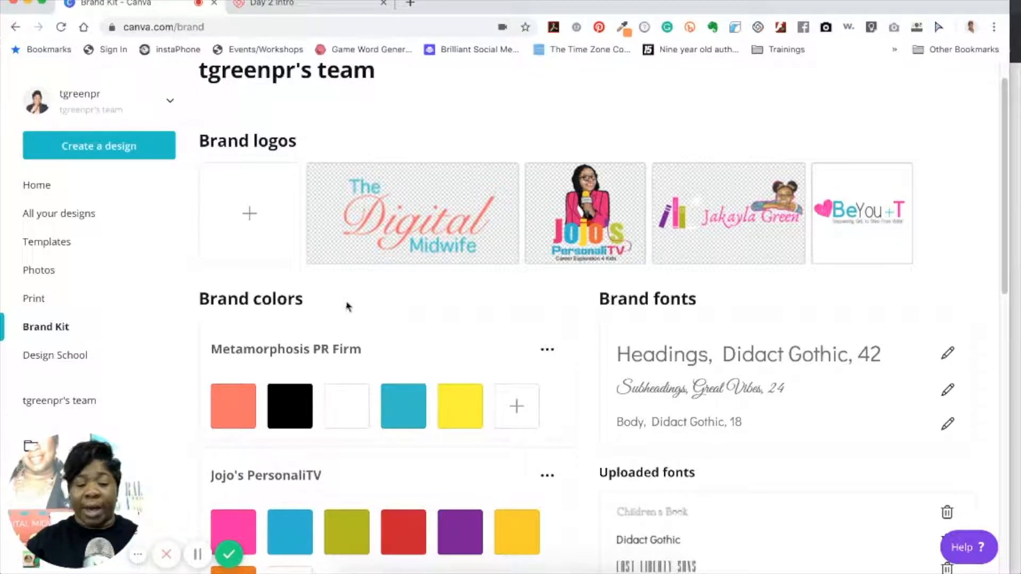
scroll(346, 303, "down", 3)
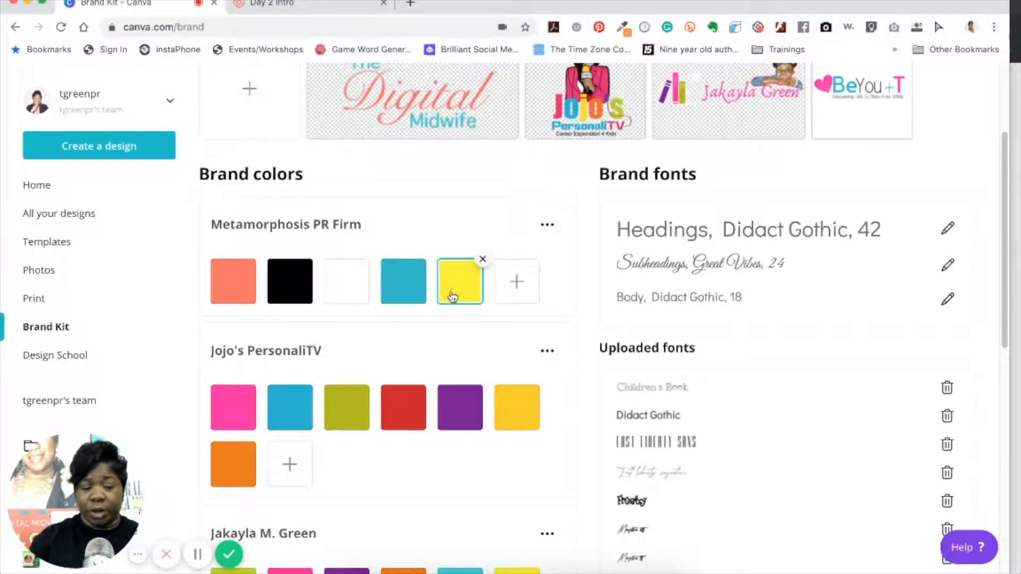
scroll(452, 294, "down", 1)
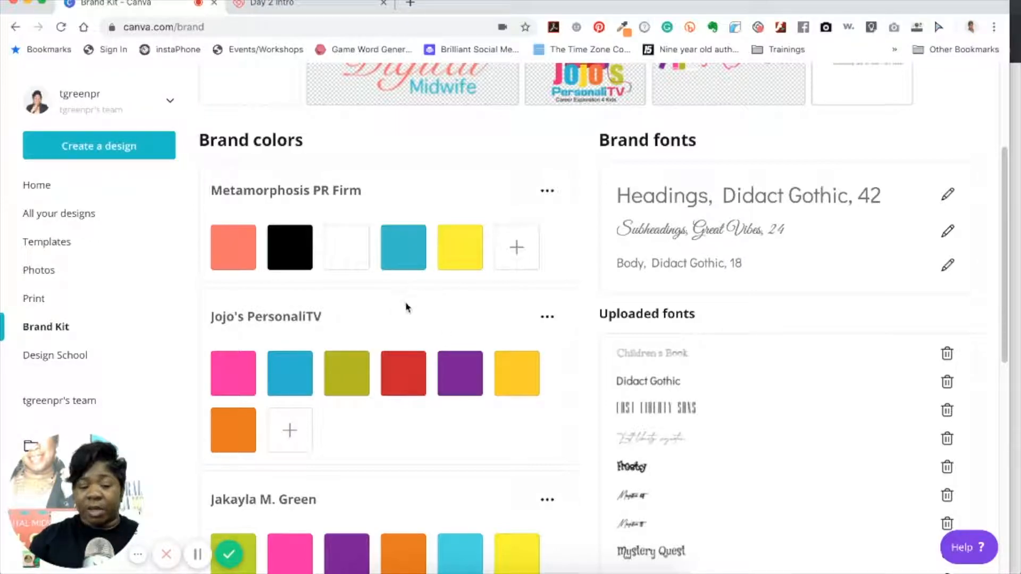
scroll(406, 308, "down", 3)
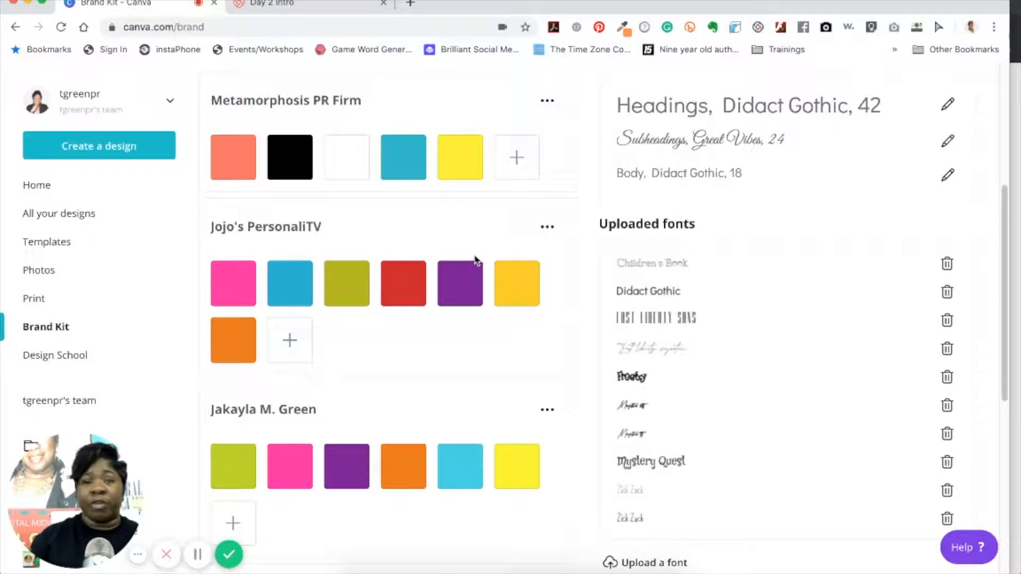
scroll(474, 261, "up", 5)
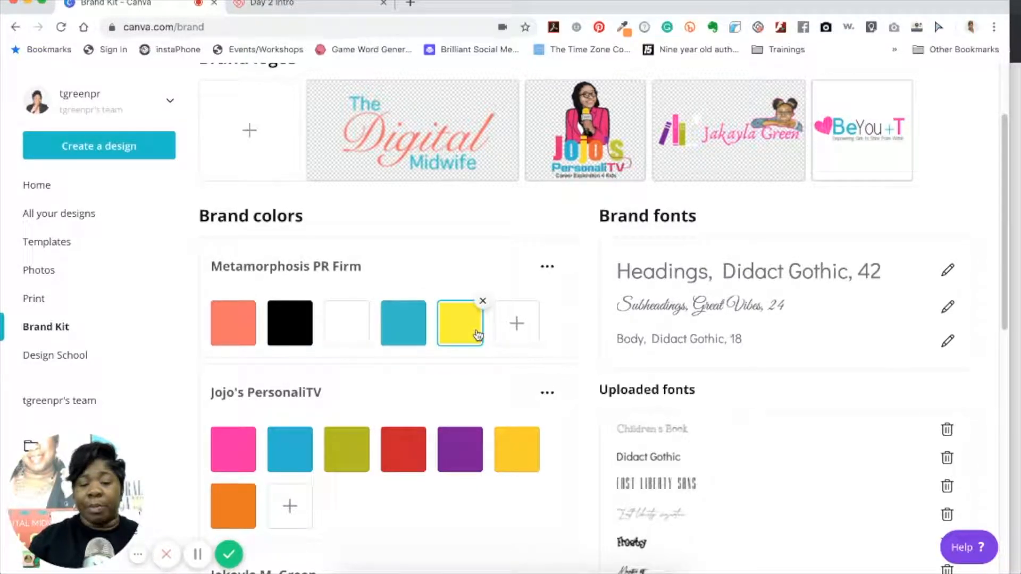
scroll(476, 334, "down", 10)
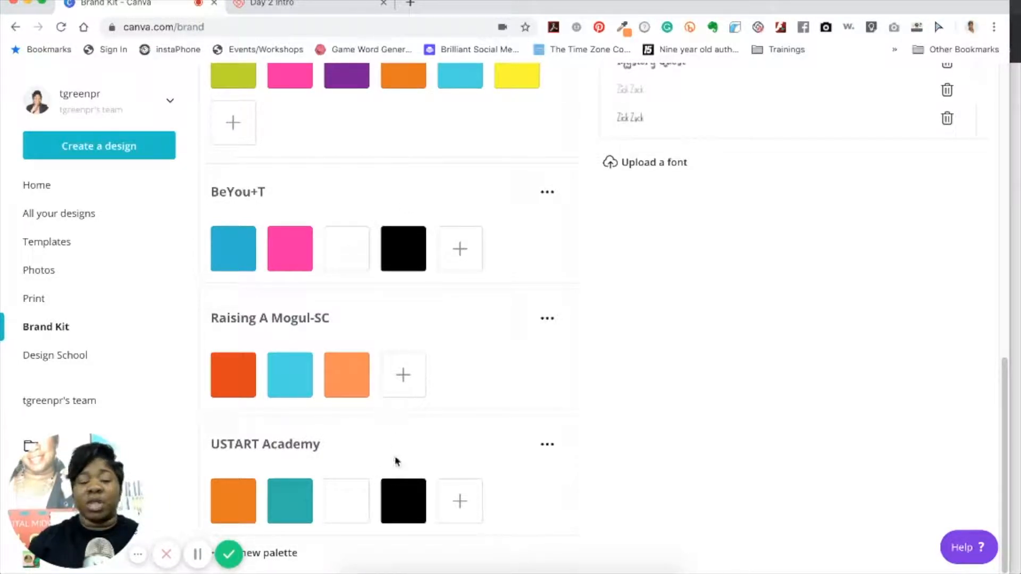
scroll(402, 441, "up", 5)
scroll(405, 432, "up", 7)
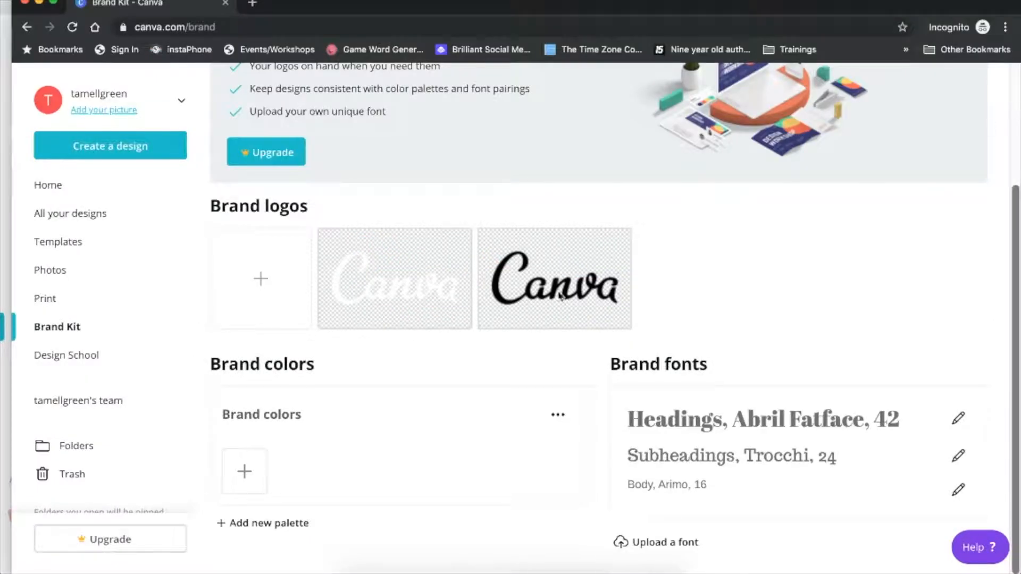
Step: Examine the free account's Brand Kit in the incognito window, try to upload a font, and dismiss the Brand Kit Pro offer
scroll(486, 312, "up", 1)
scroll(396, 367, "down", 1)
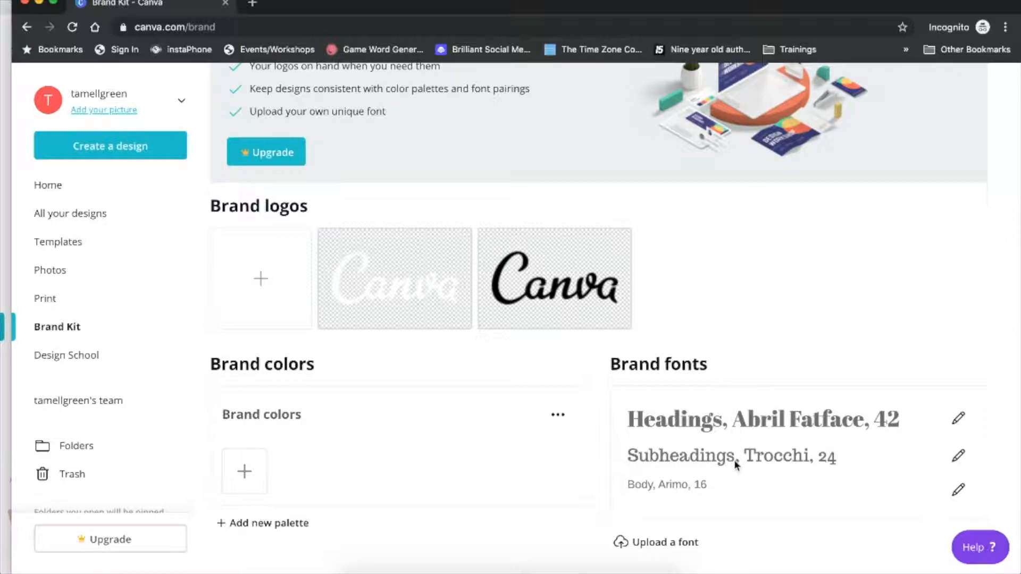
scroll(822, 322, "up", 3)
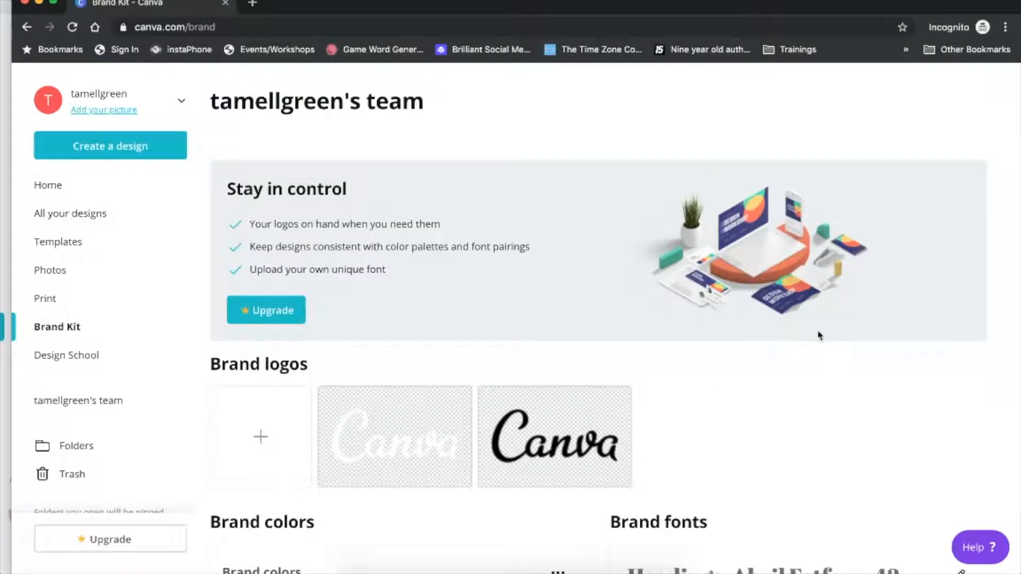
scroll(761, 360, "down", 3)
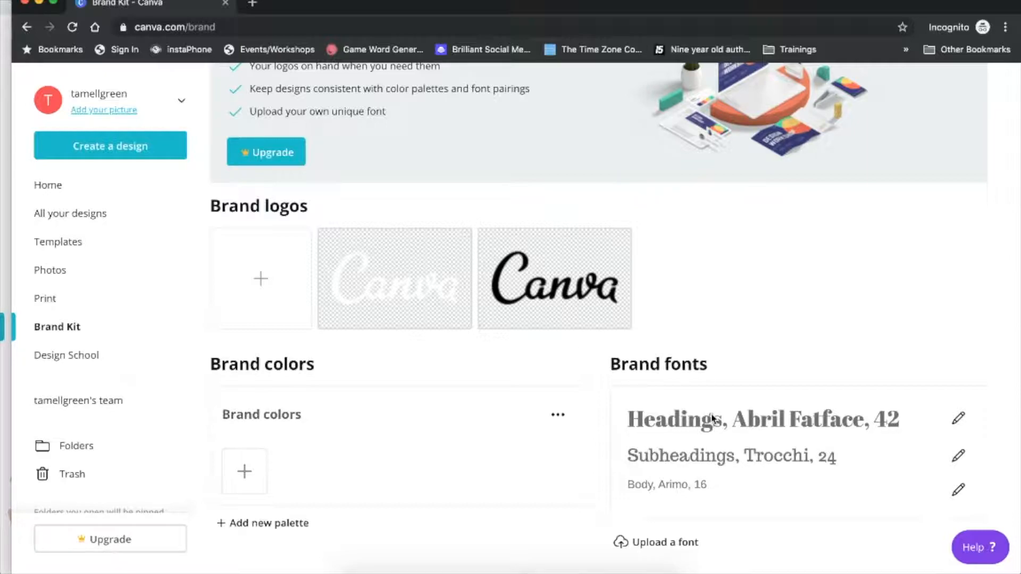
left_click(673, 551)
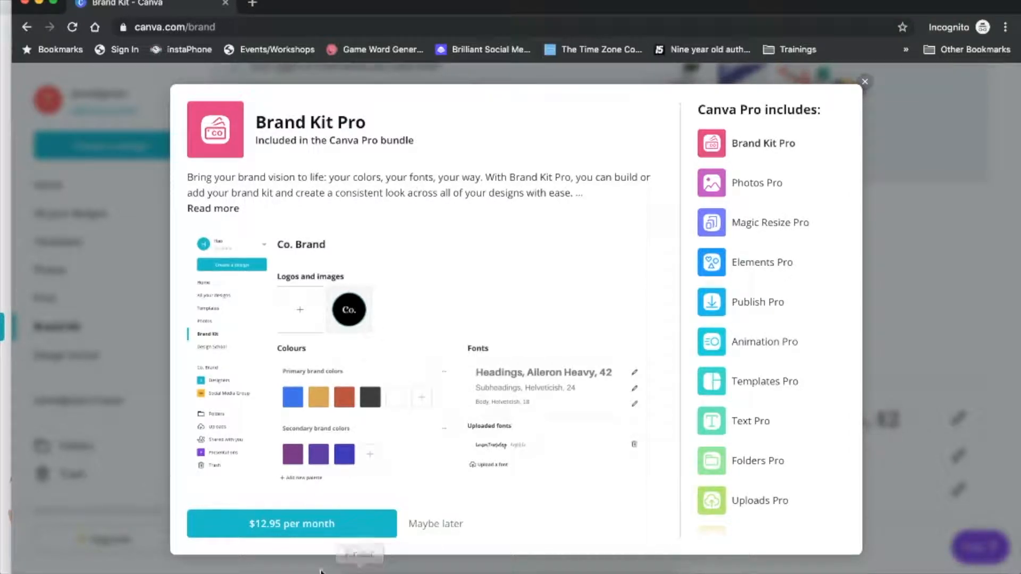
left_click(898, 225)
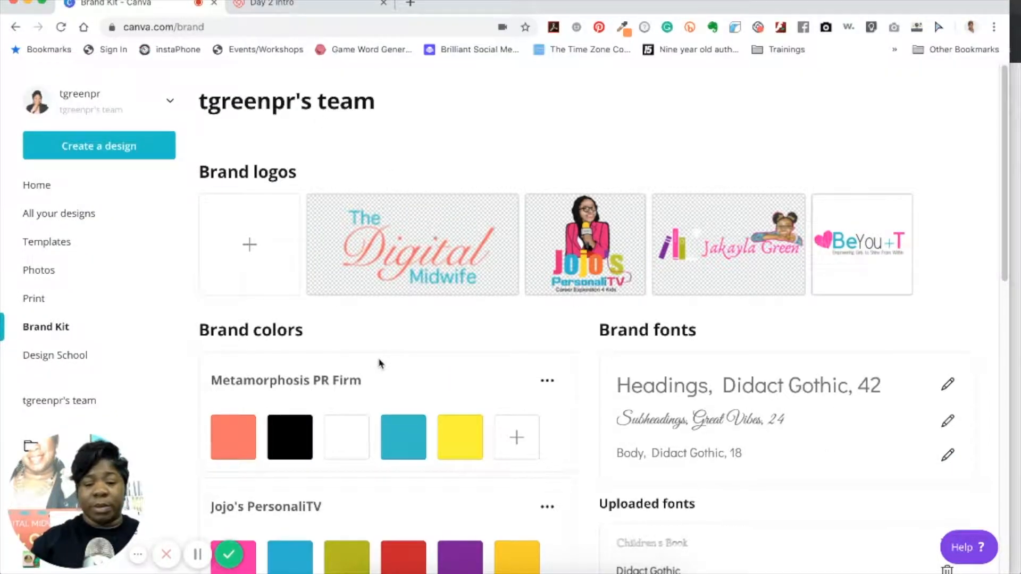
Step: Review the brand color palettes, brand fonts and uploaded fonts in the Pro account's Brand Kit
scroll(381, 390, "down", 3)
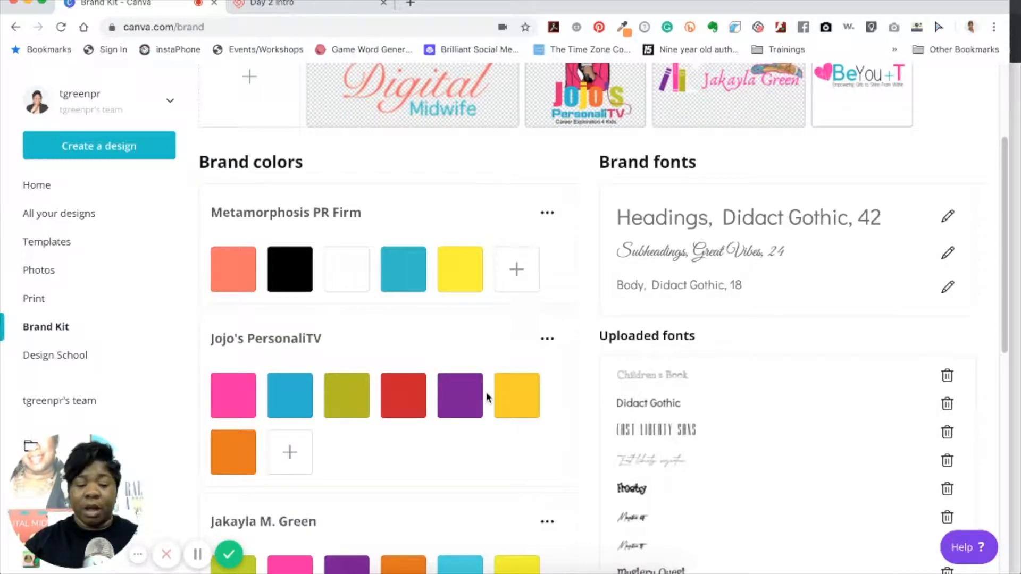
scroll(487, 396, "down", 4)
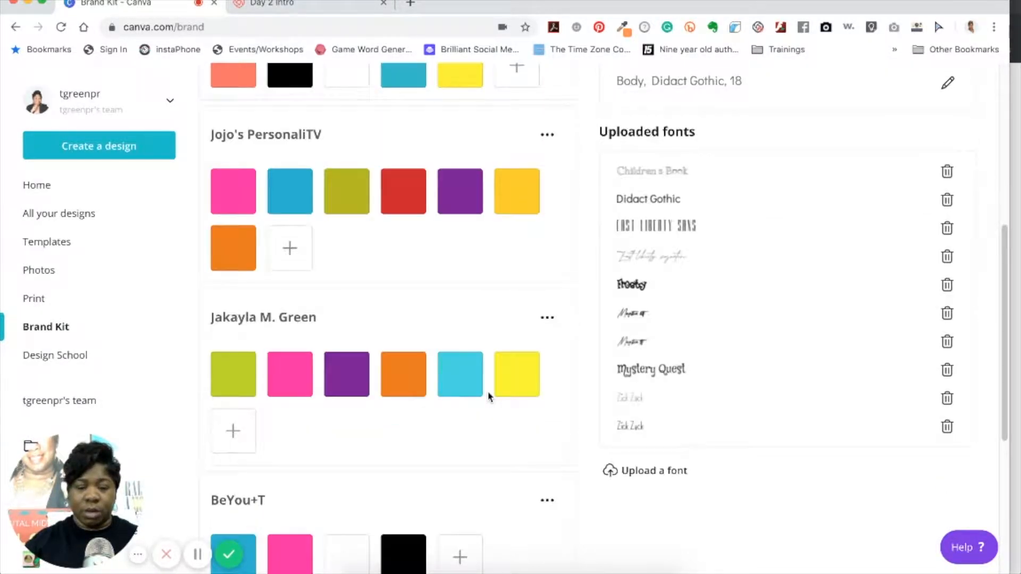
scroll(488, 396, "up", 8)
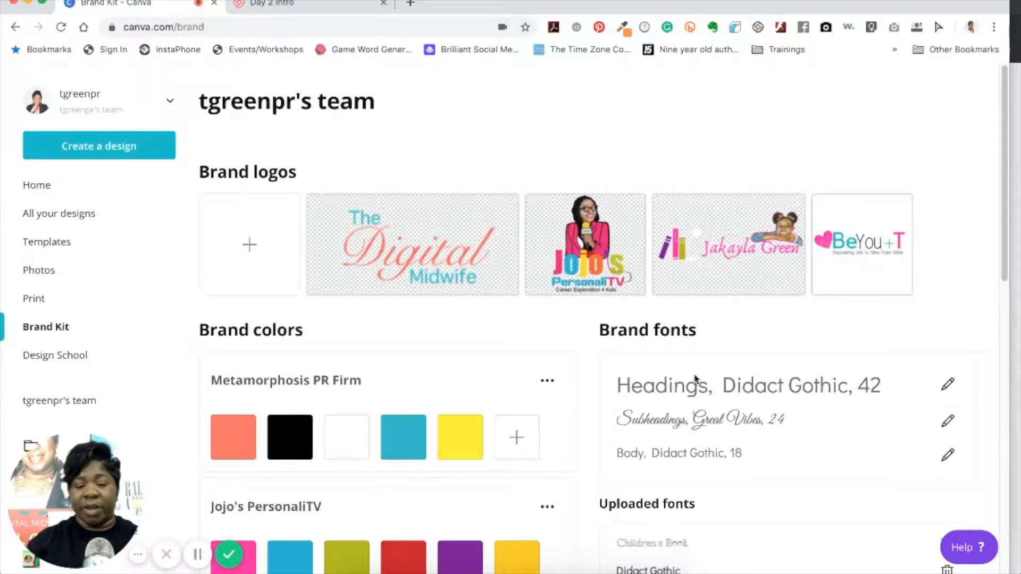
scroll(691, 388, "down", 2)
scroll(671, 437, "up", 2)
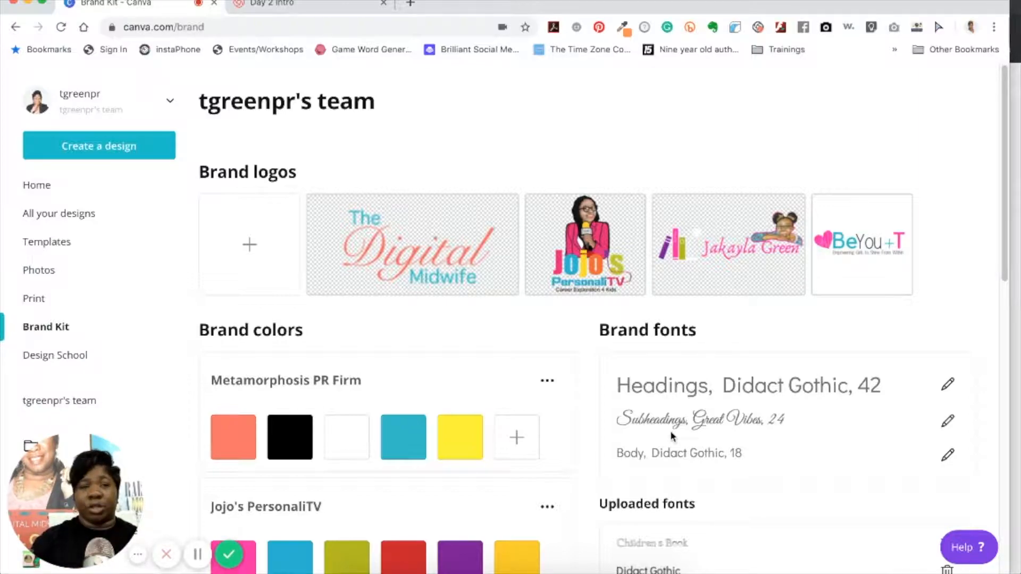
scroll(671, 436, "down", 3)
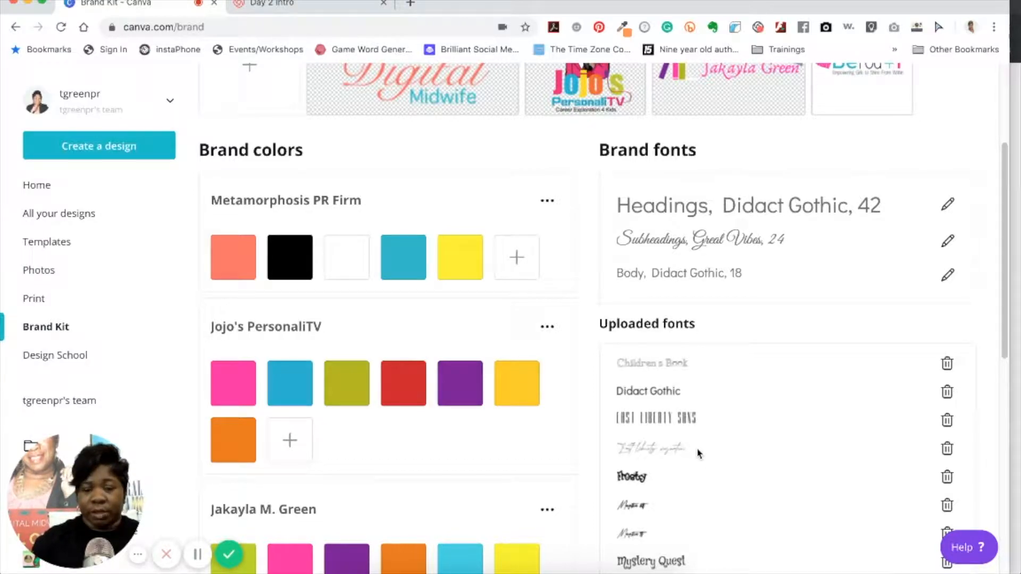
scroll(698, 456, "up", 2)
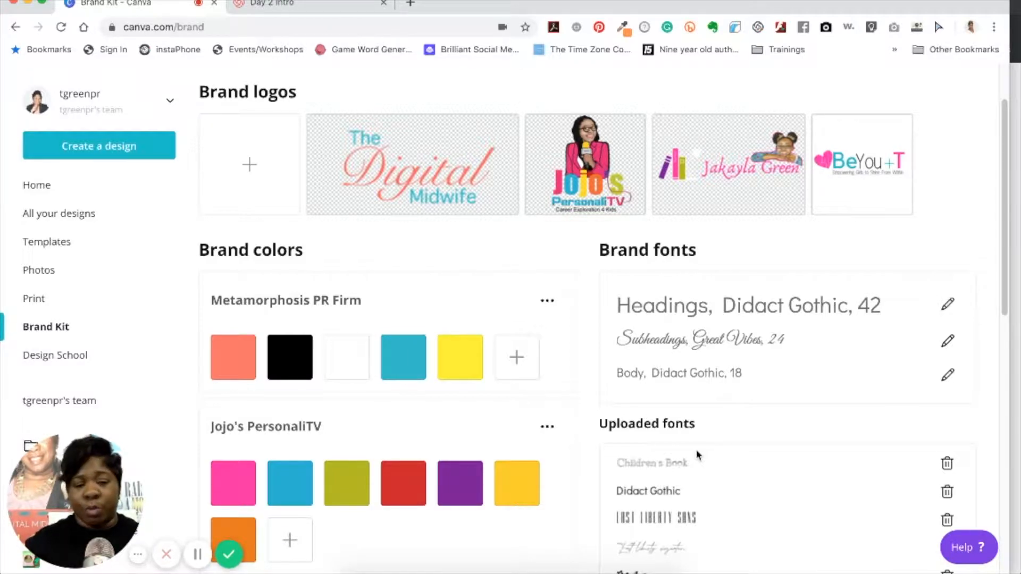
scroll(550, 343, "up", 1)
scroll(550, 343, "up", 1)
scroll(547, 348, "up", 1)
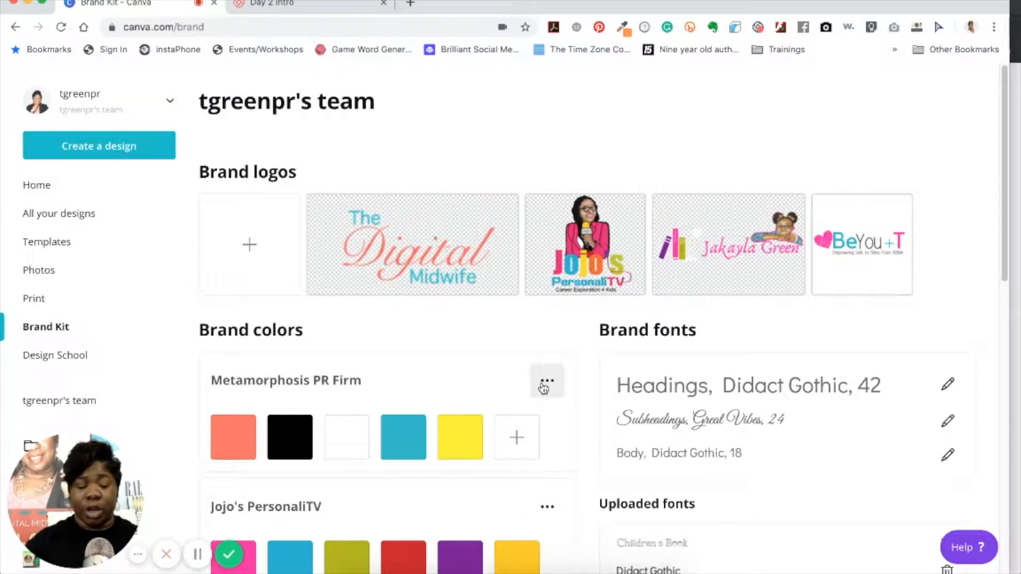
Step: Add a color to the Metamorphosis PR Firm palette and replace its hex code with a bare #
scroll(513, 404, "down", 3)
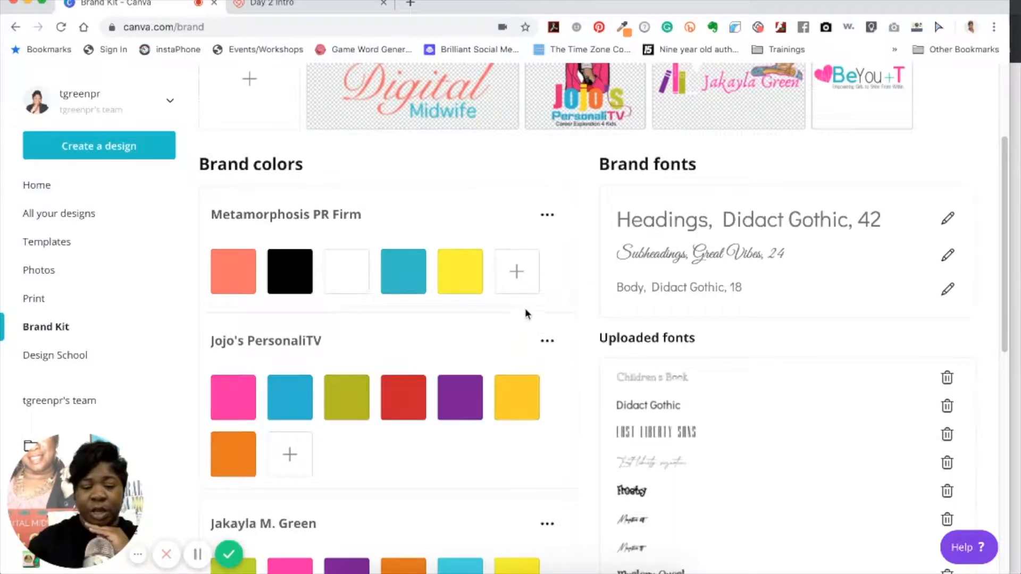
left_click(520, 279)
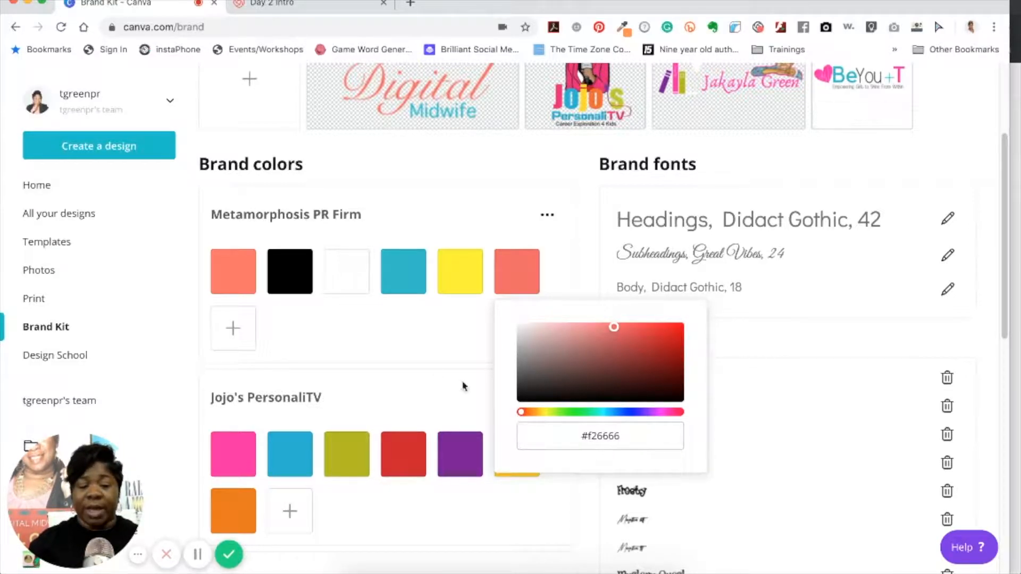
left_click(617, 436)
left_click_drag(617, 436, 552, 436)
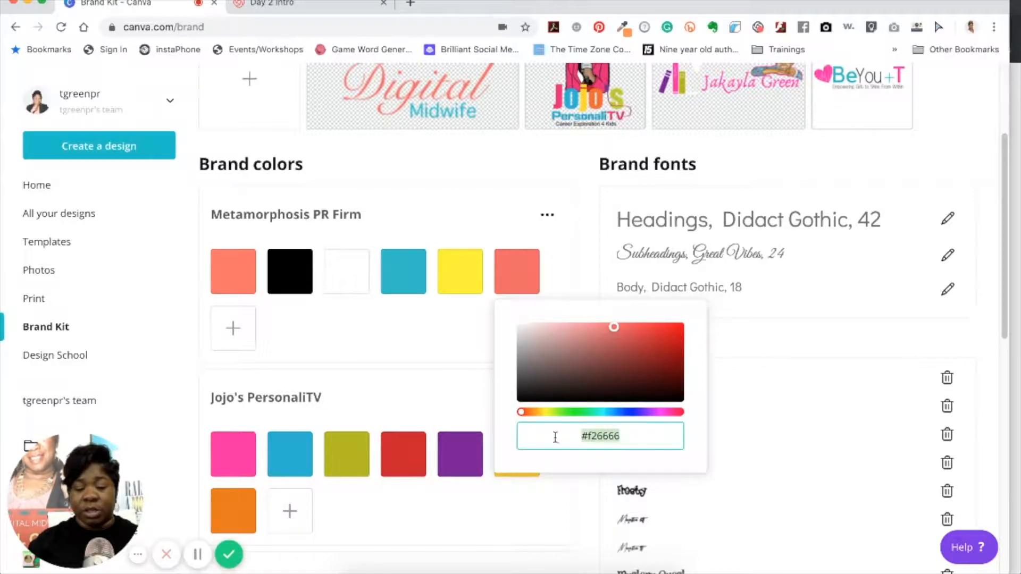
type("#")
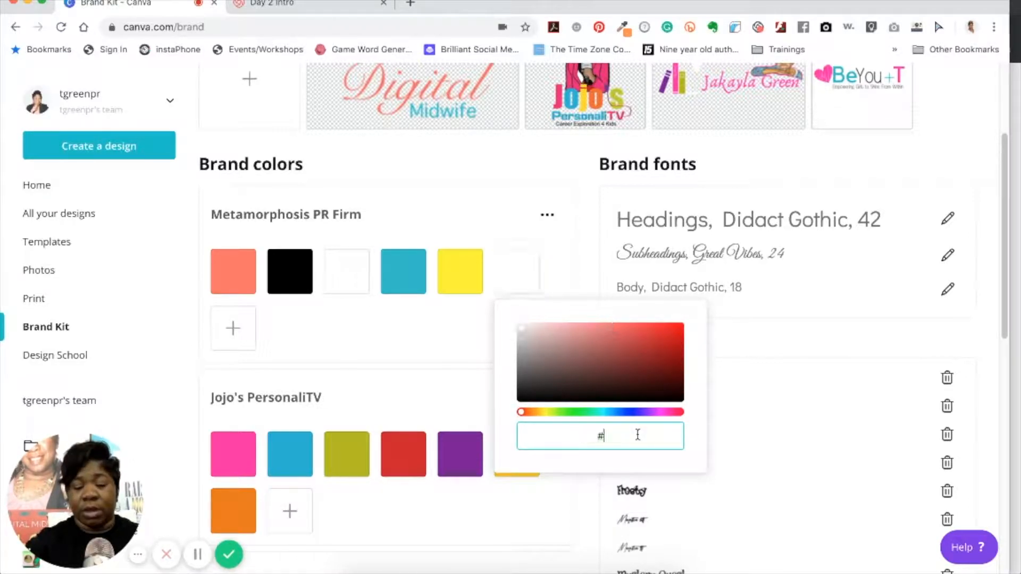
left_click(477, 383)
scroll(429, 342, "up", 3)
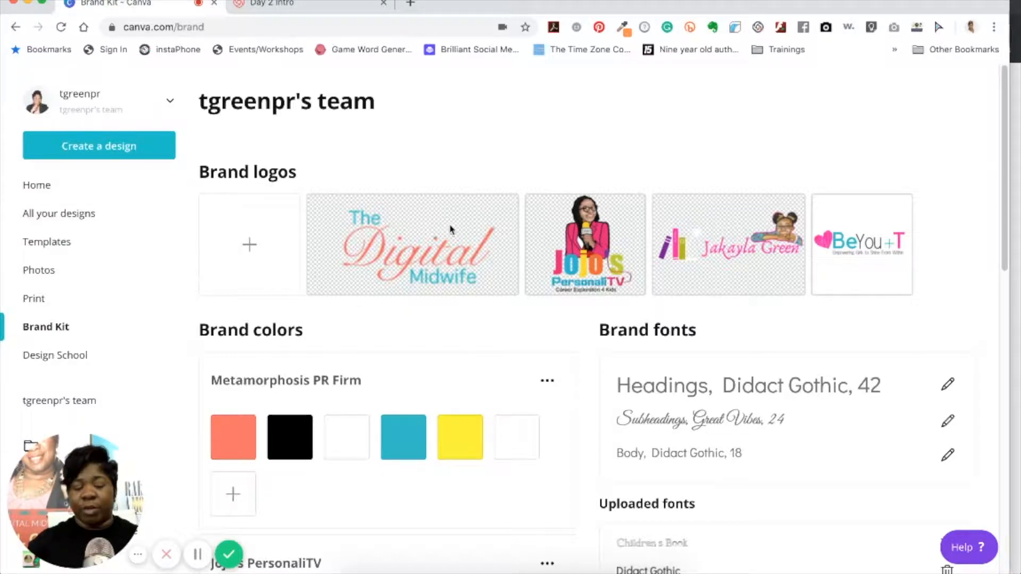
Step: Create an Instagram Post design and apply the lemon "Fresh and Organic" template to its blank page
mouse_move(441, 233)
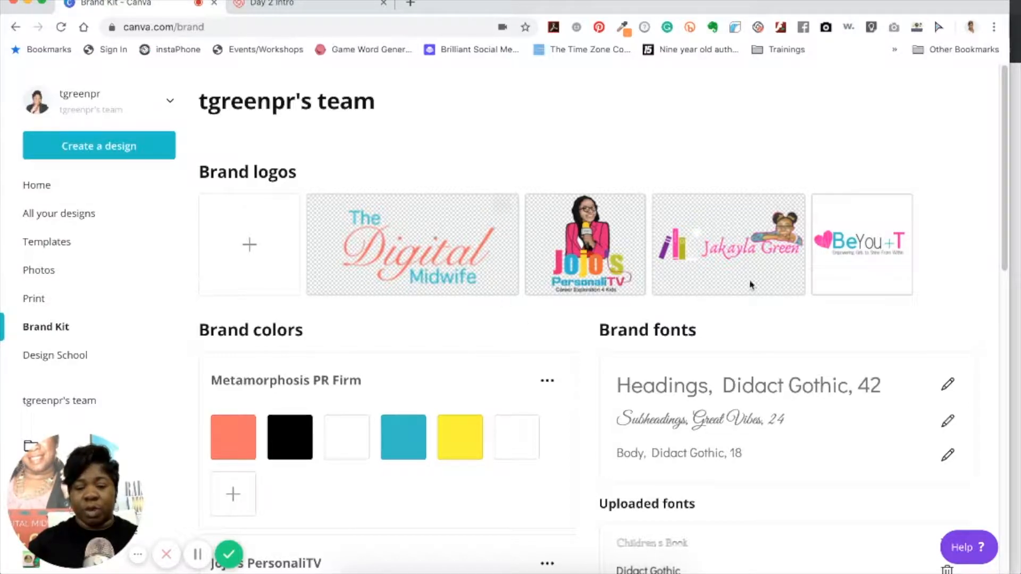
left_click(118, 154)
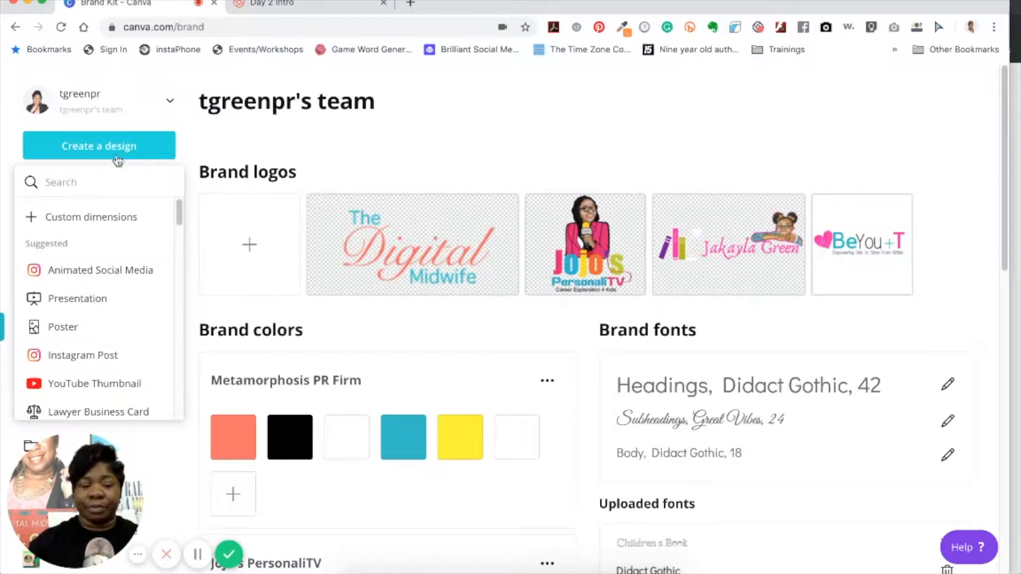
left_click(98, 352)
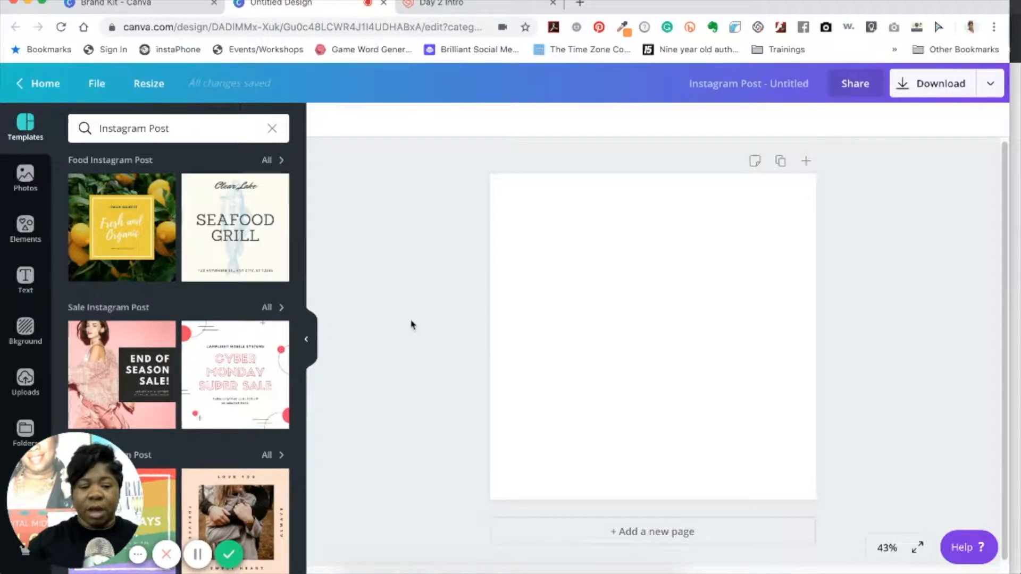
left_click(599, 305)
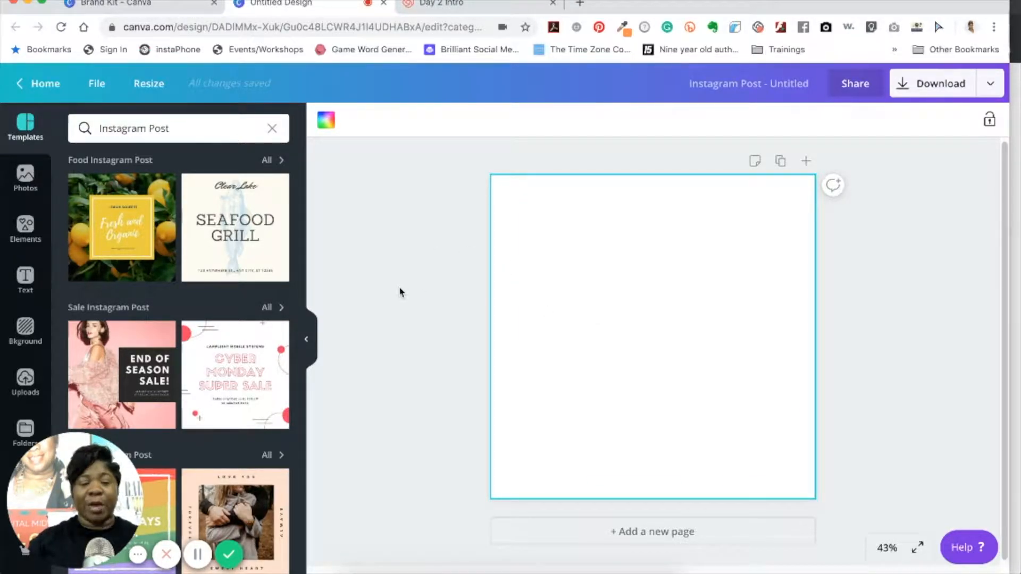
left_click(147, 199)
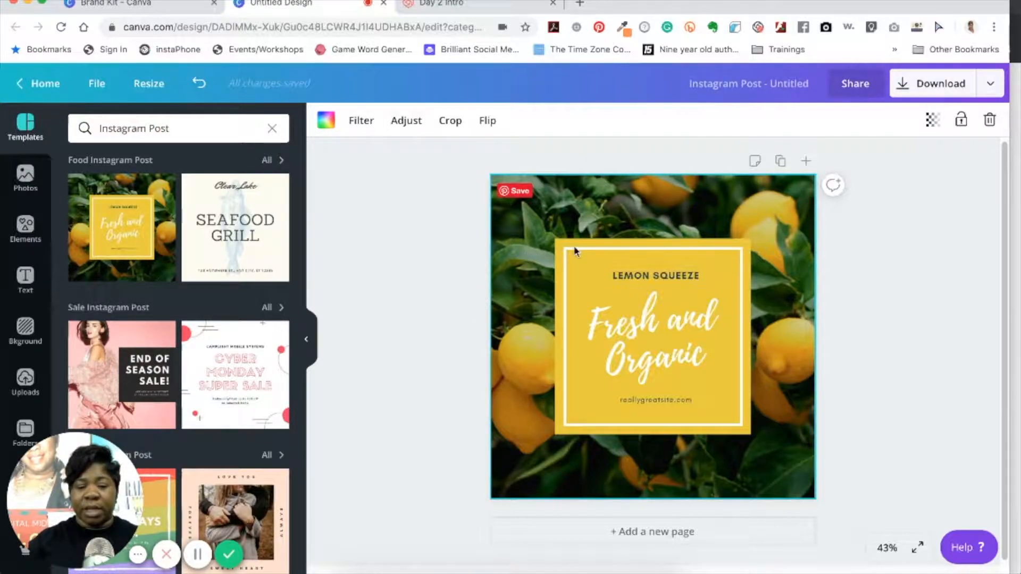
Step: Examine the brand palettes available for the yellow square behind the text, and switch to the free account's Brand Kit window
left_click(568, 268)
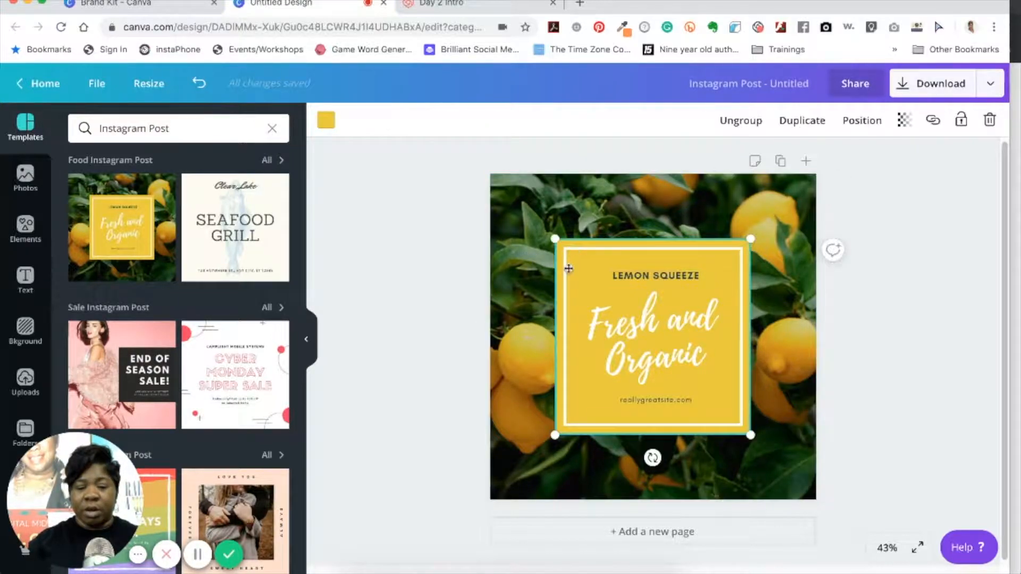
left_click(327, 121)
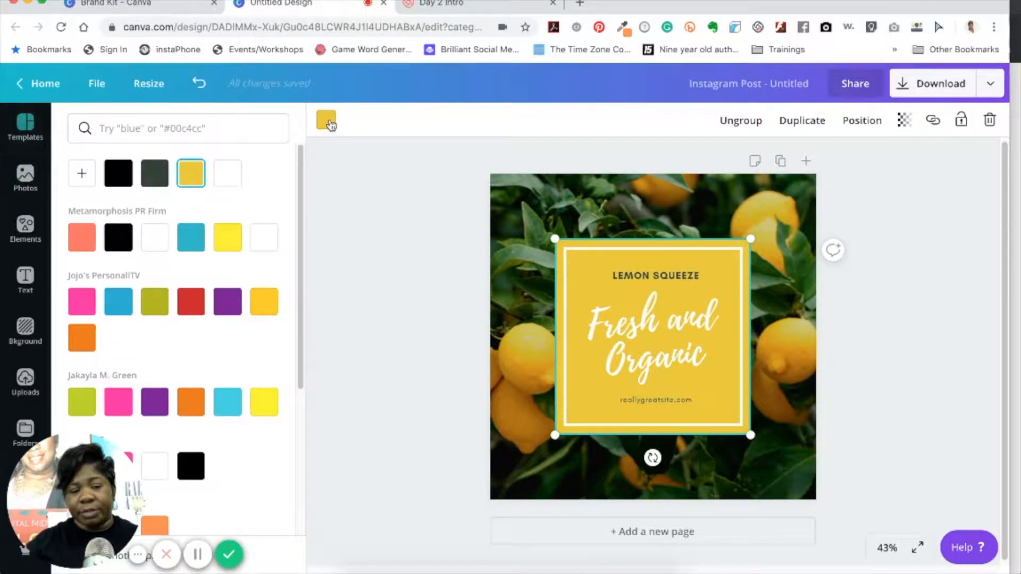
scroll(205, 246, "down", 5)
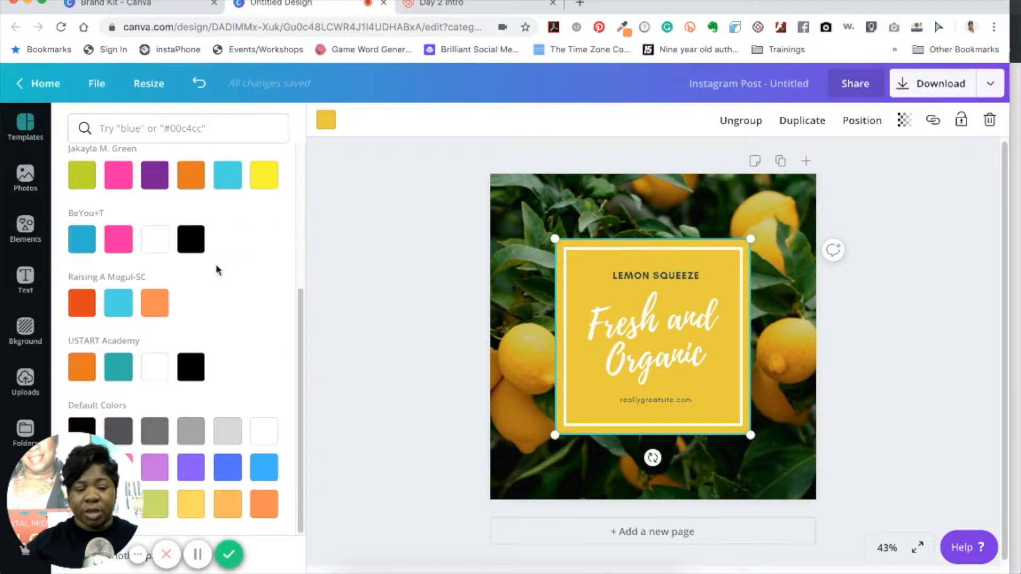
scroll(219, 273, "up", 5)
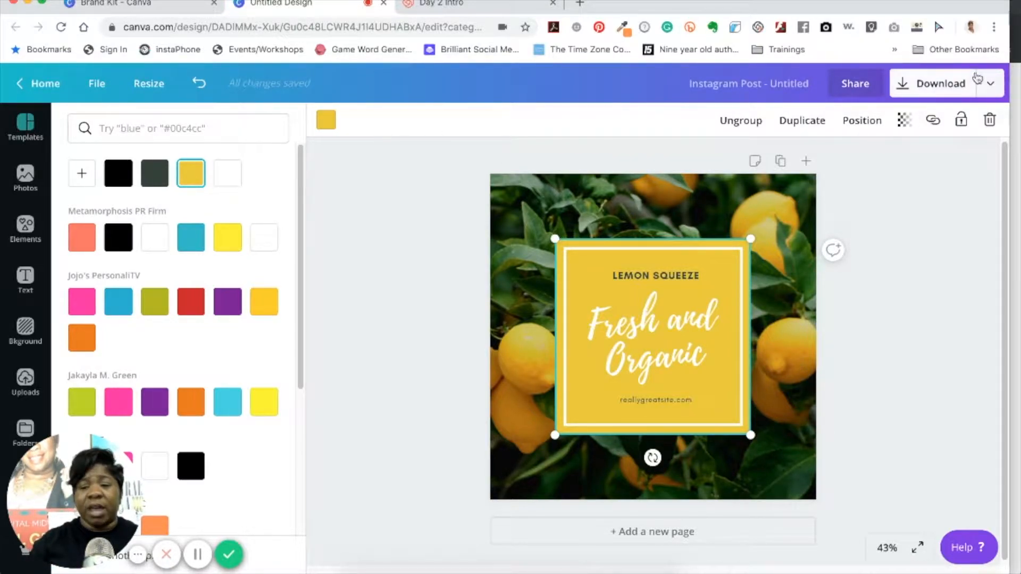
left_click(1017, 97)
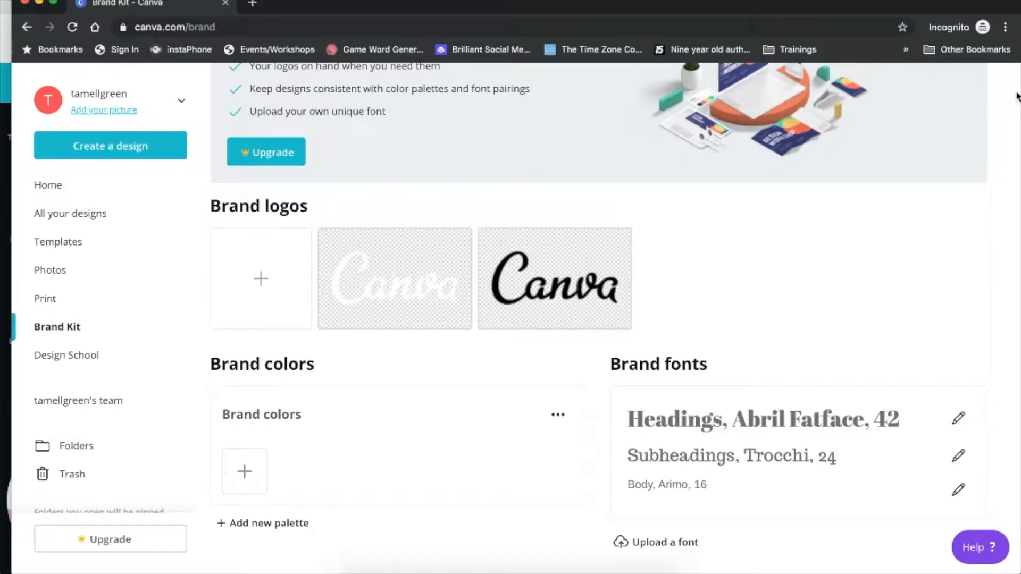
Step: Return to the Pro account's lemon design and examine the brand and uploaded fonts available for its "Lemon Squeeze", "Fresh and Organic" and website texts
left_click(8, 157)
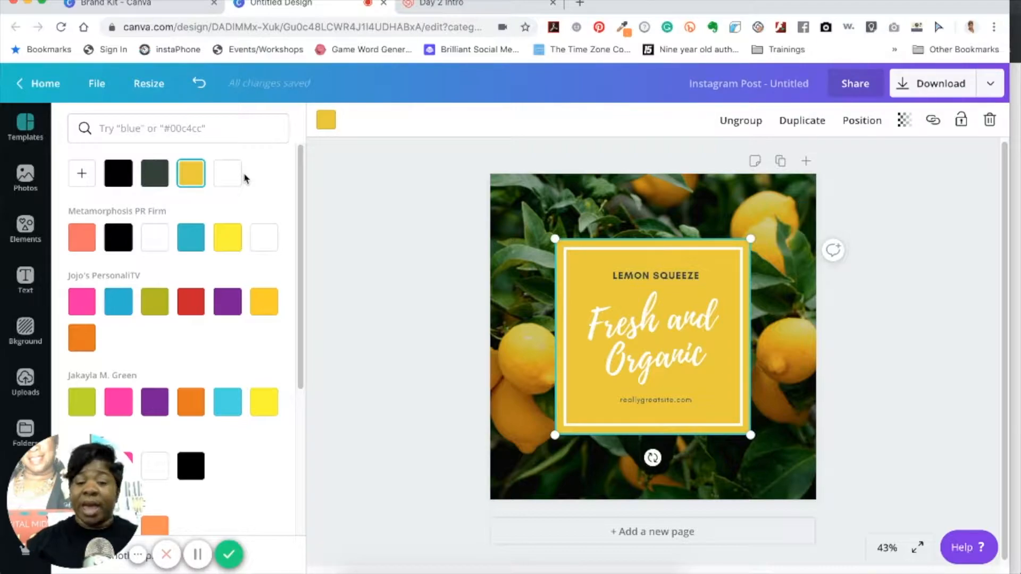
left_click(333, 220)
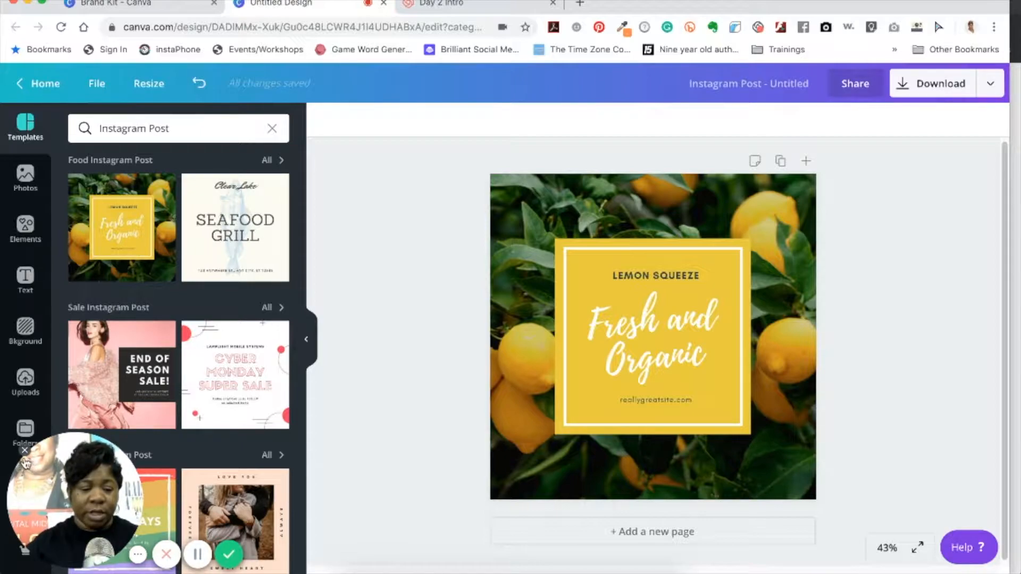
left_click(25, 450)
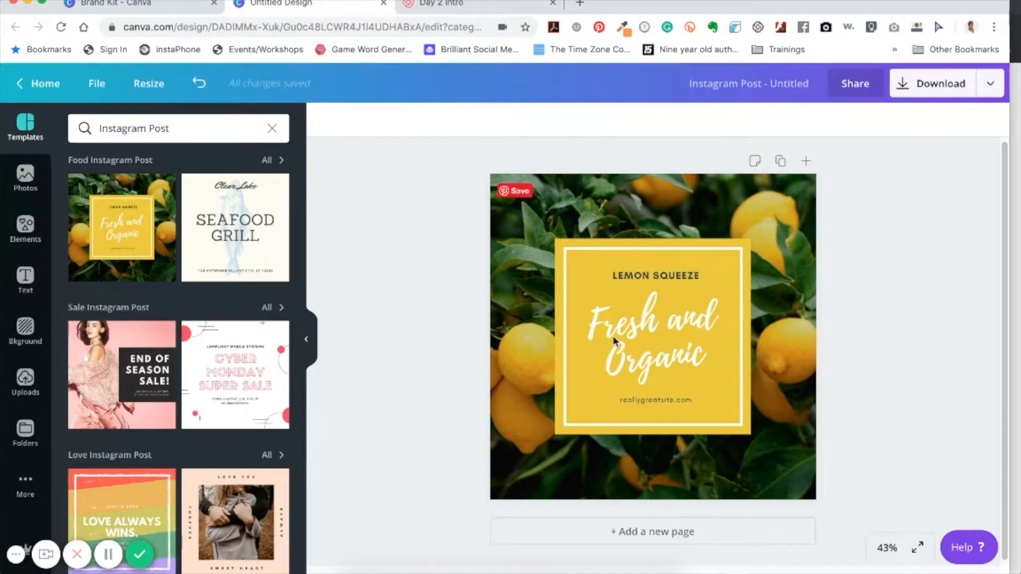
left_click(619, 313)
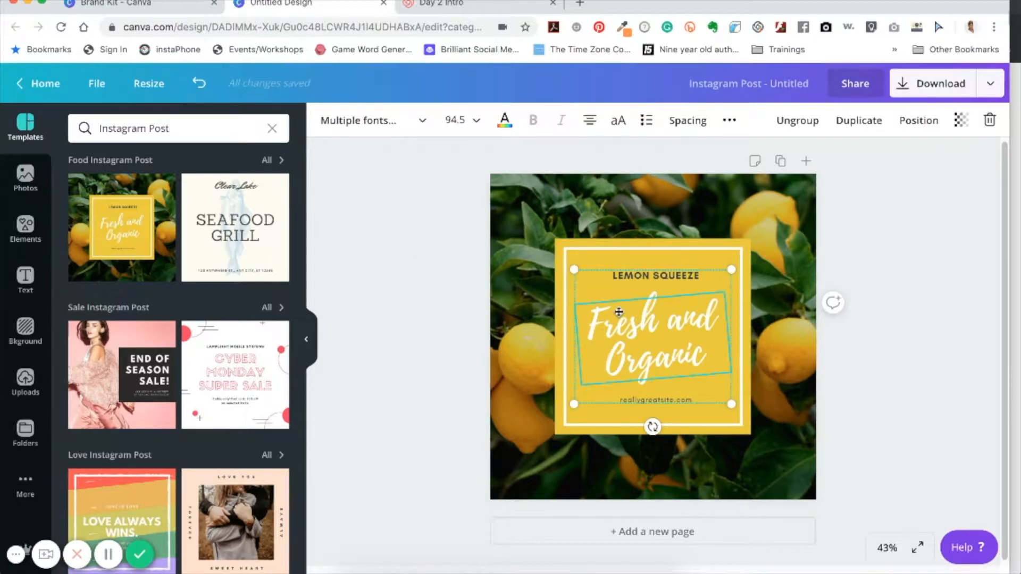
left_click(409, 128)
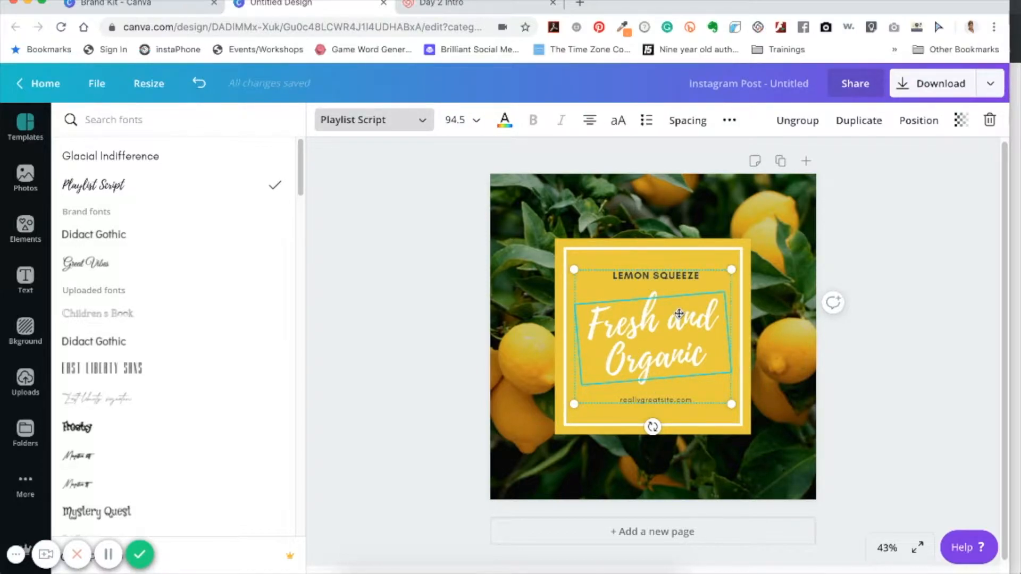
left_click(638, 275)
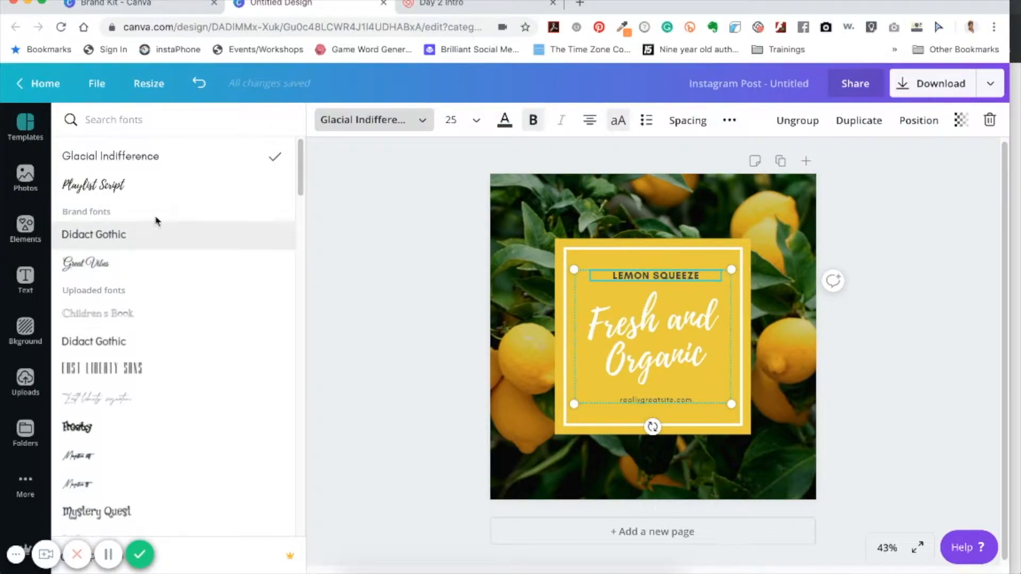
left_click(615, 320)
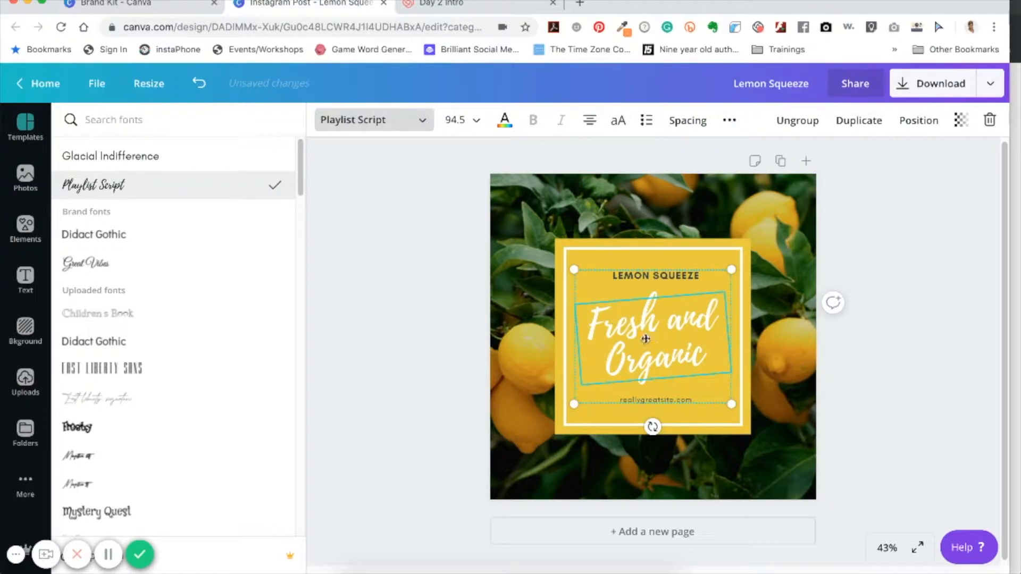
left_click(654, 400)
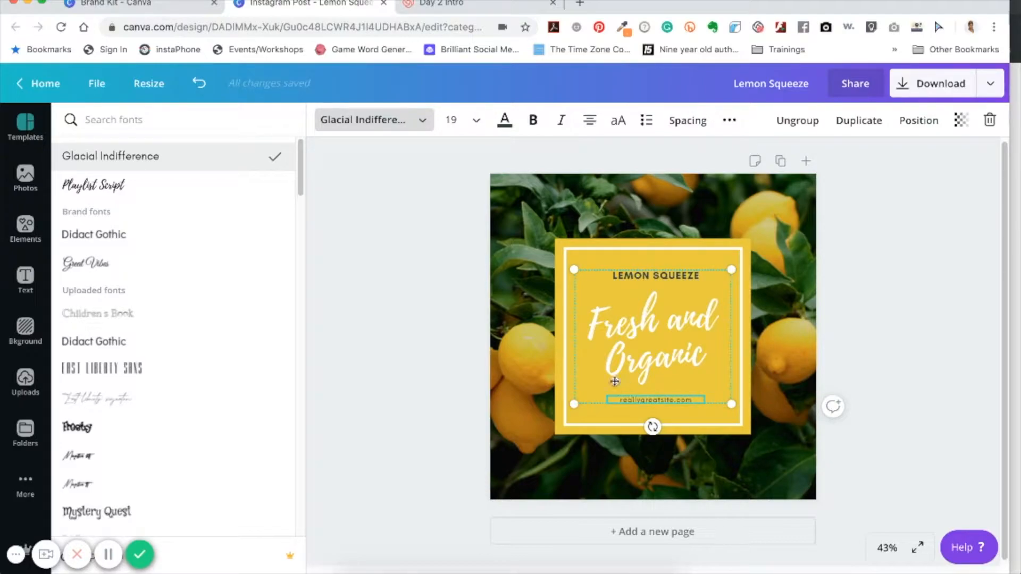
left_click(468, 293)
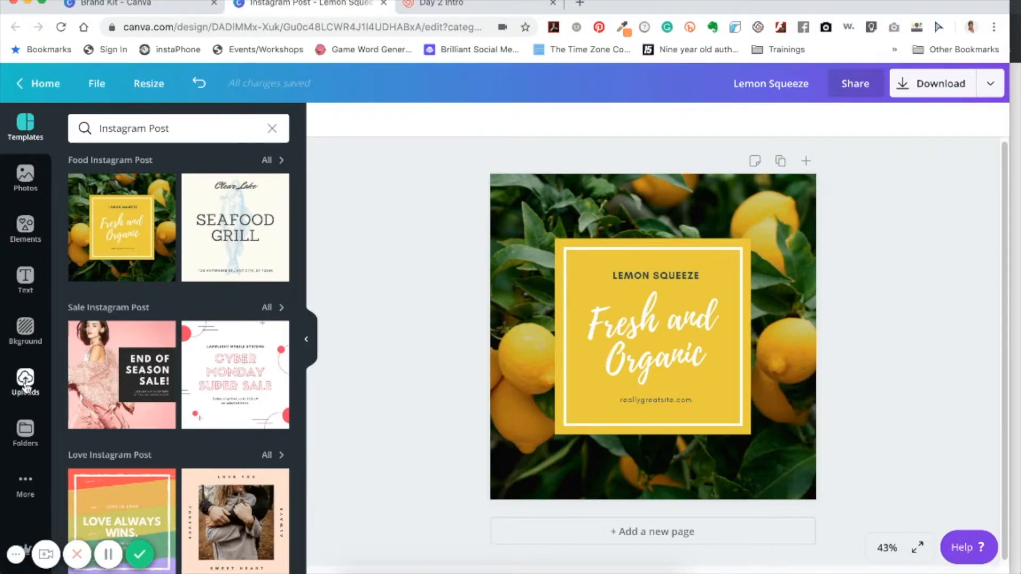
Step: Add The Digital Midwife logo from the Logos folder and place it small in the lower-right corner of the lemon design
left_click(24, 433)
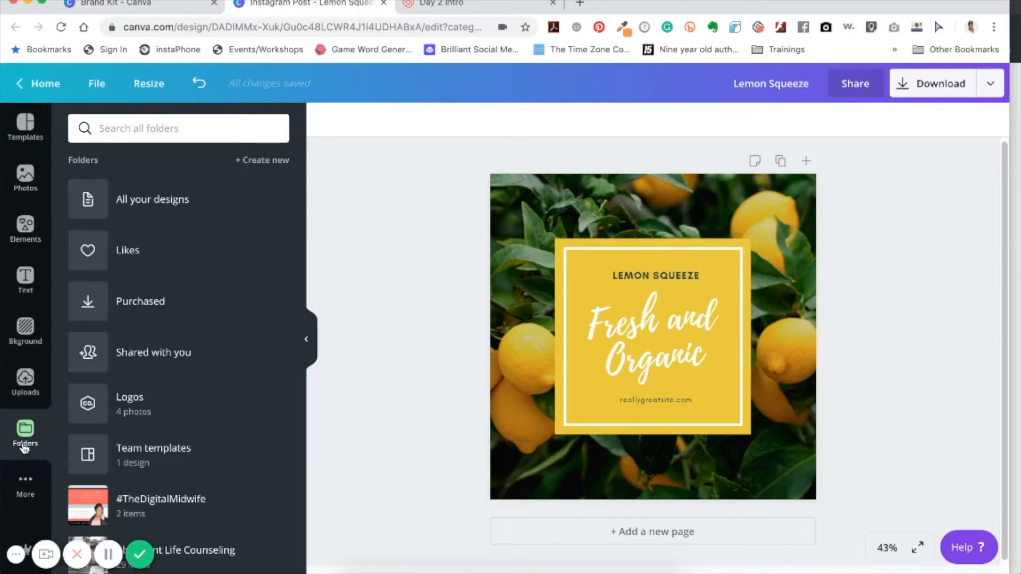
left_click(84, 414)
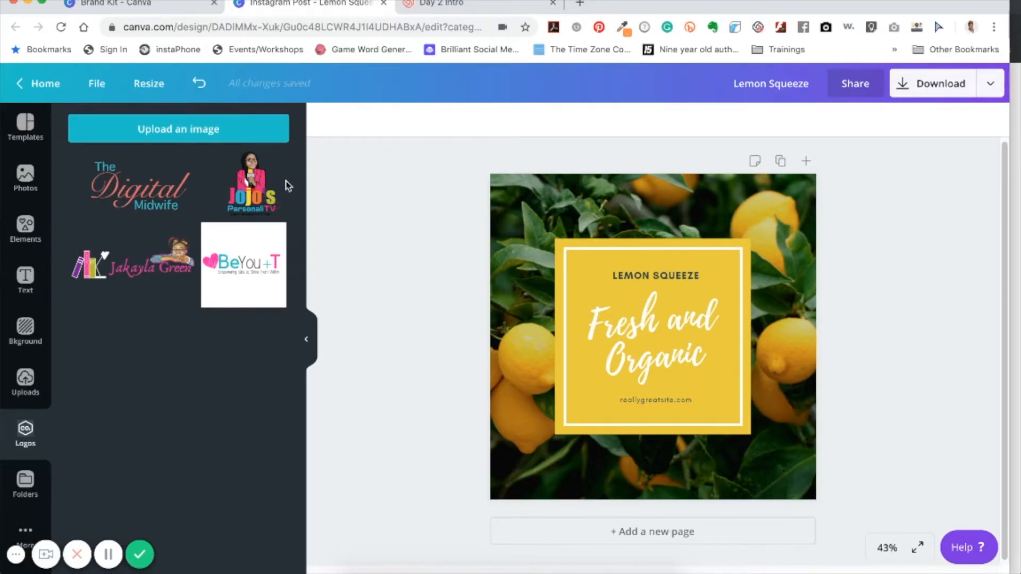
left_click(168, 200)
left_click_drag(522, 274, 777, 459)
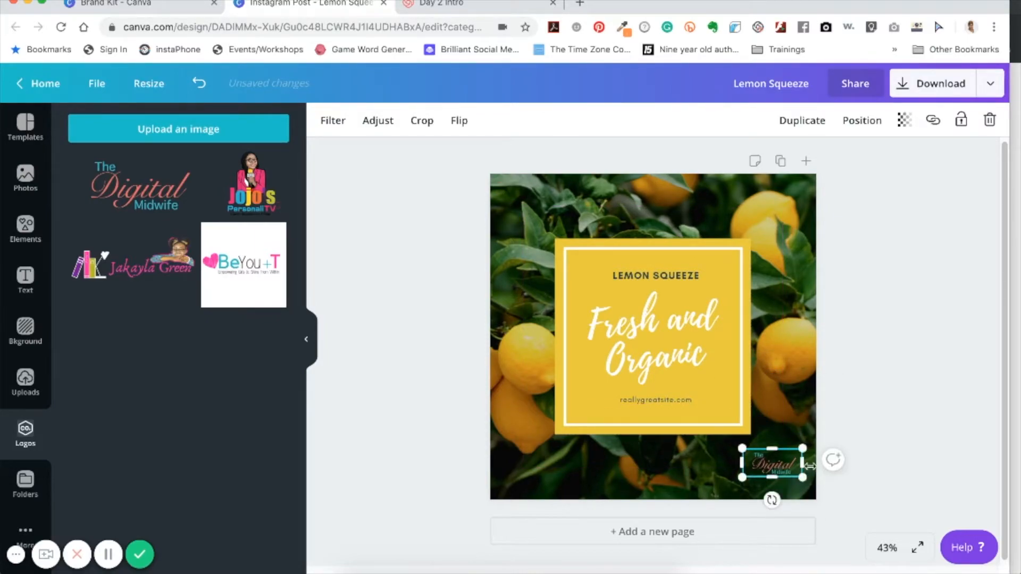
left_click(862, 417)
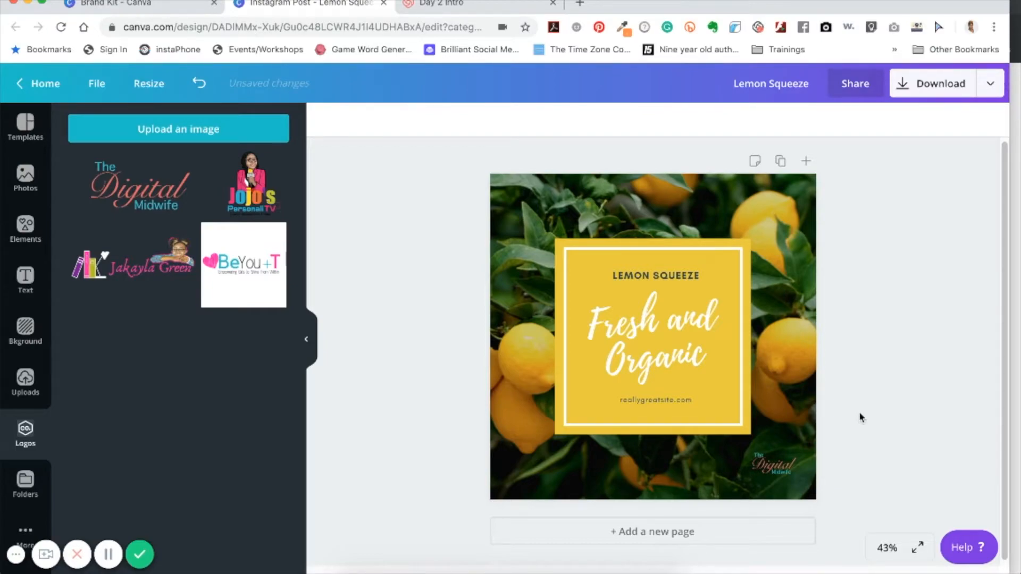
Step: Return to the Pro account's Brand Kit and review its brand logos, color palettes, brand fonts and uploaded fonts
left_click(160, 5)
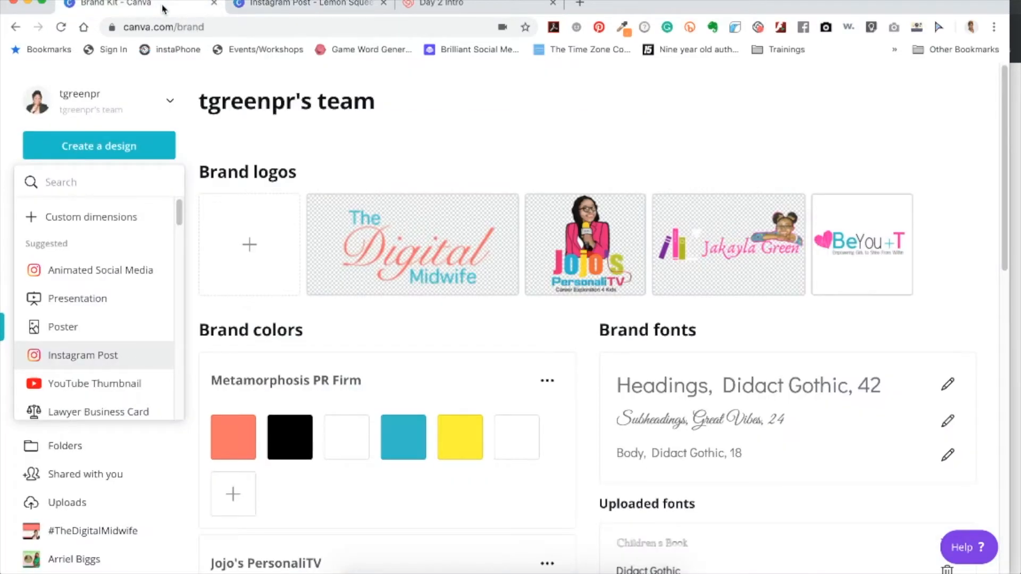
left_click(393, 120)
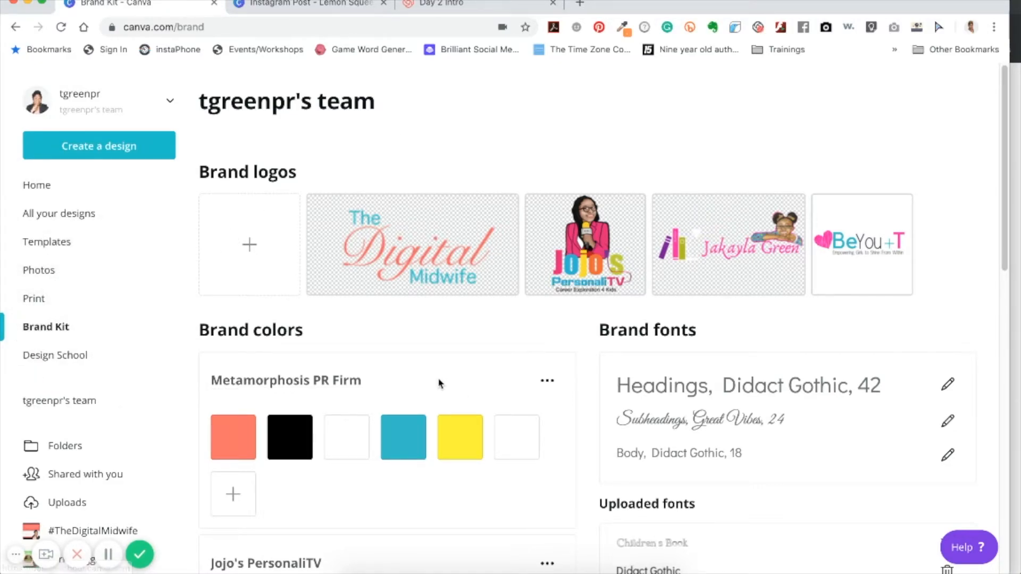
scroll(438, 383, "down", 2)
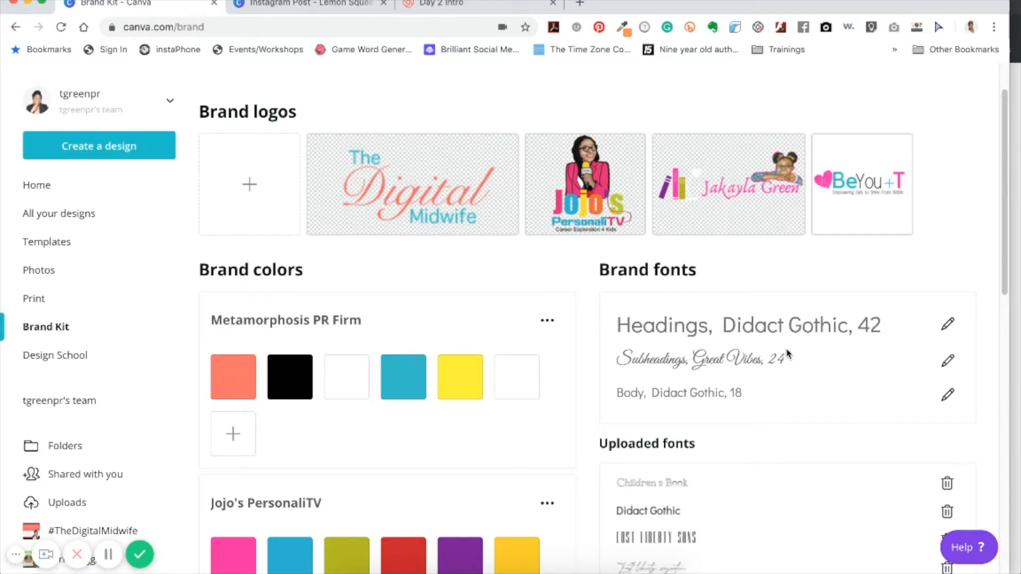
scroll(734, 358, "down", 5)
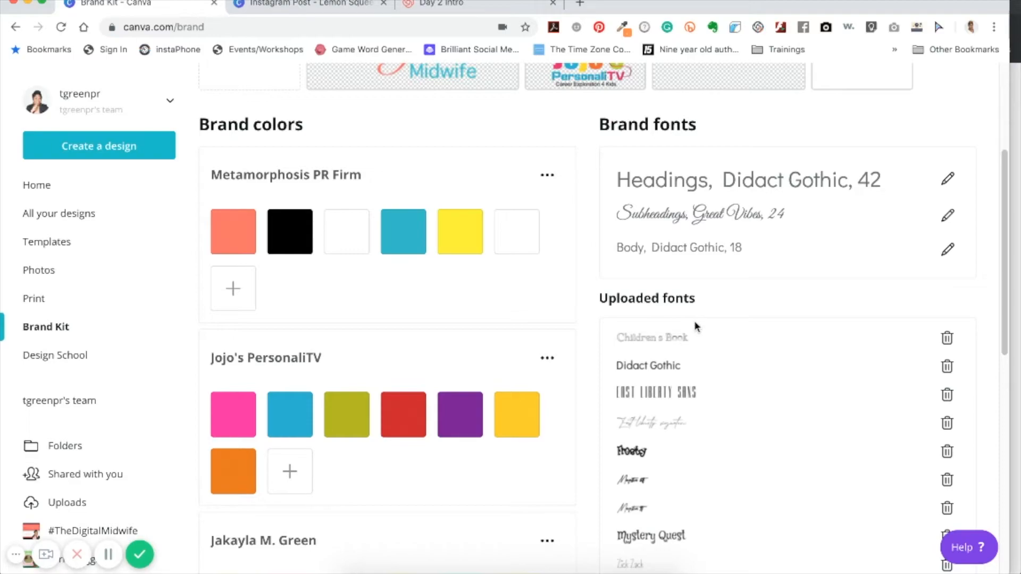
scroll(458, 319, "up", 6)
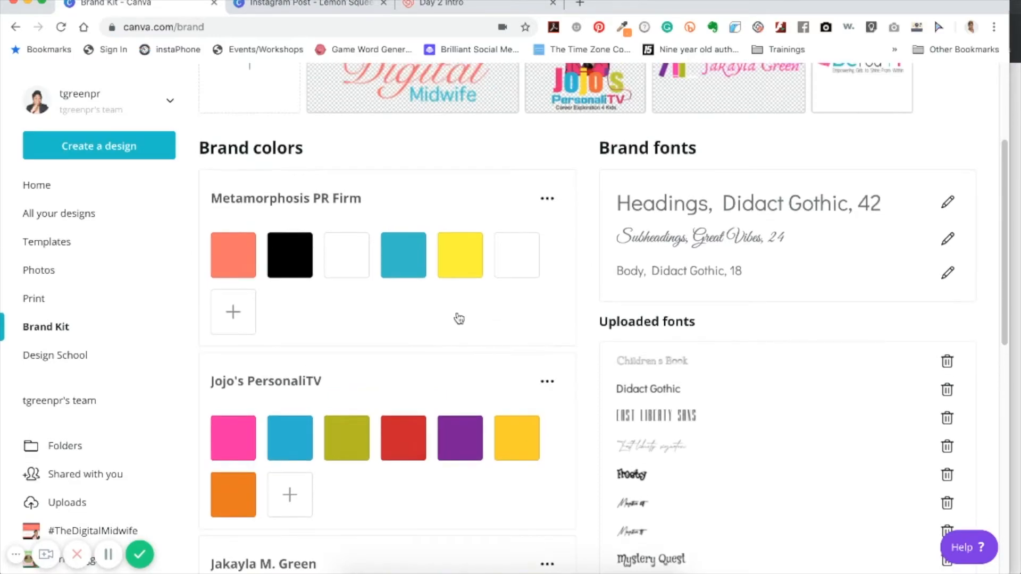
scroll(423, 442, "down", 6)
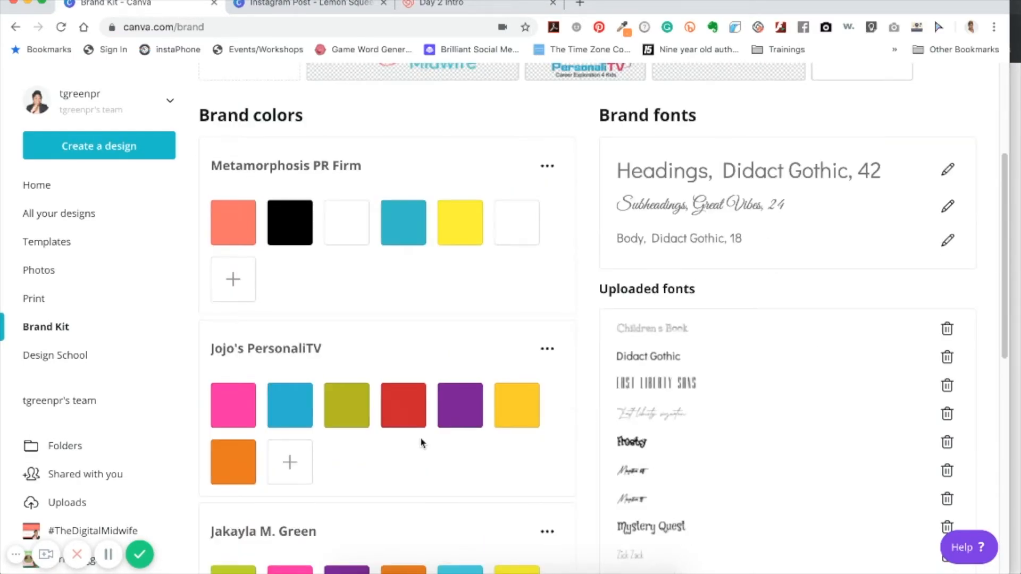
scroll(422, 443, "up", 7)
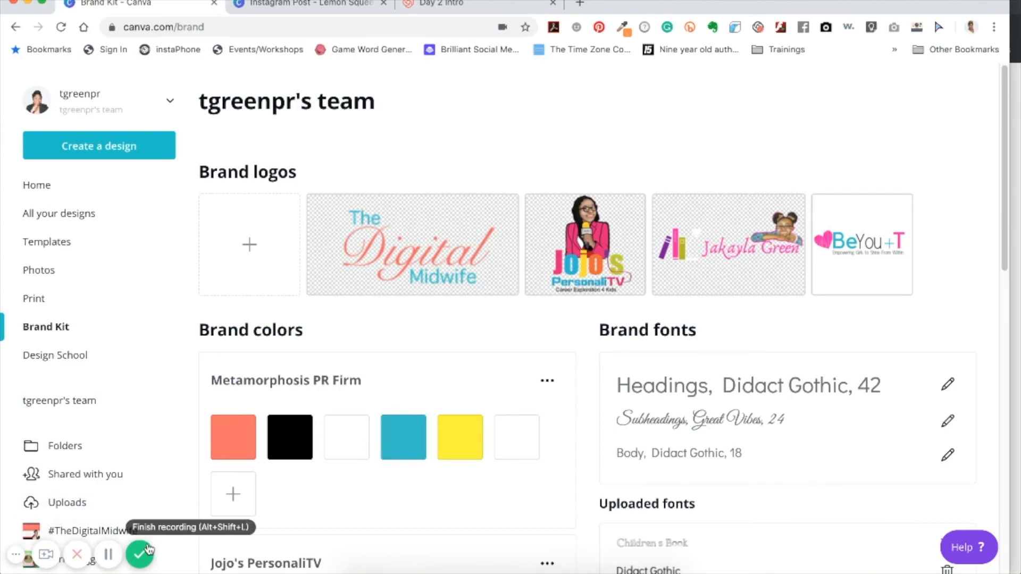
left_click(140, 555)
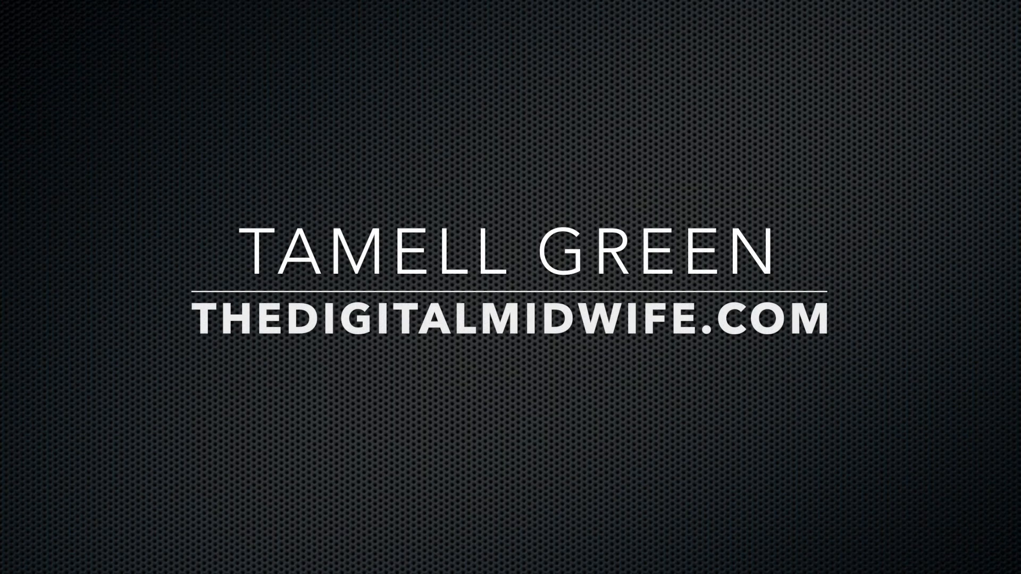